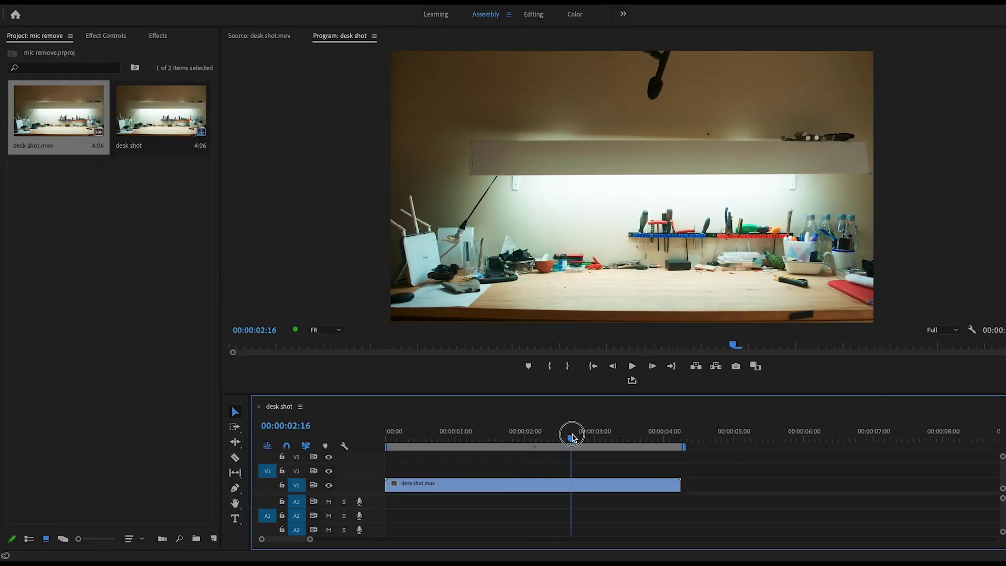
Scrub to 00:00:02:06 where the boom mic shows and view desk shot.mov's Effect Controls
drag(572, 438, 542, 438)
click(560, 489)
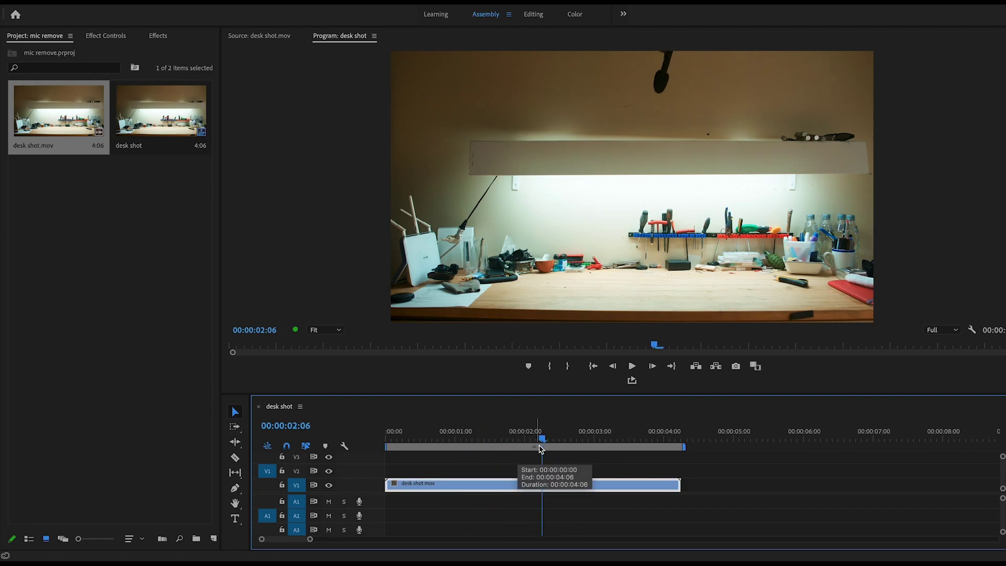
click(99, 35)
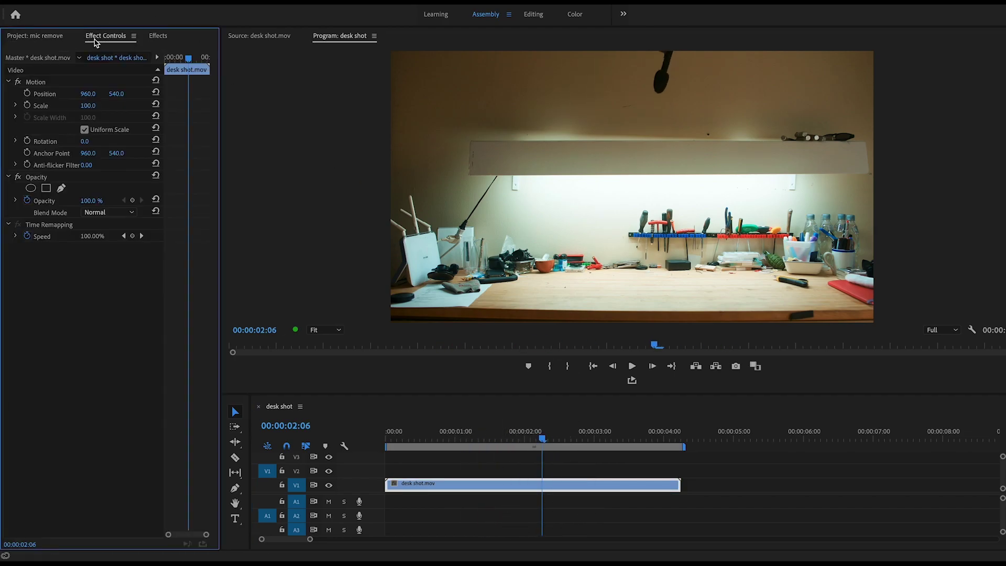
Add a rectangle opacity mask over the boom mic, viewing at 50%, and shape its corners
click(46, 188)
drag(646, 186, 667, 77)
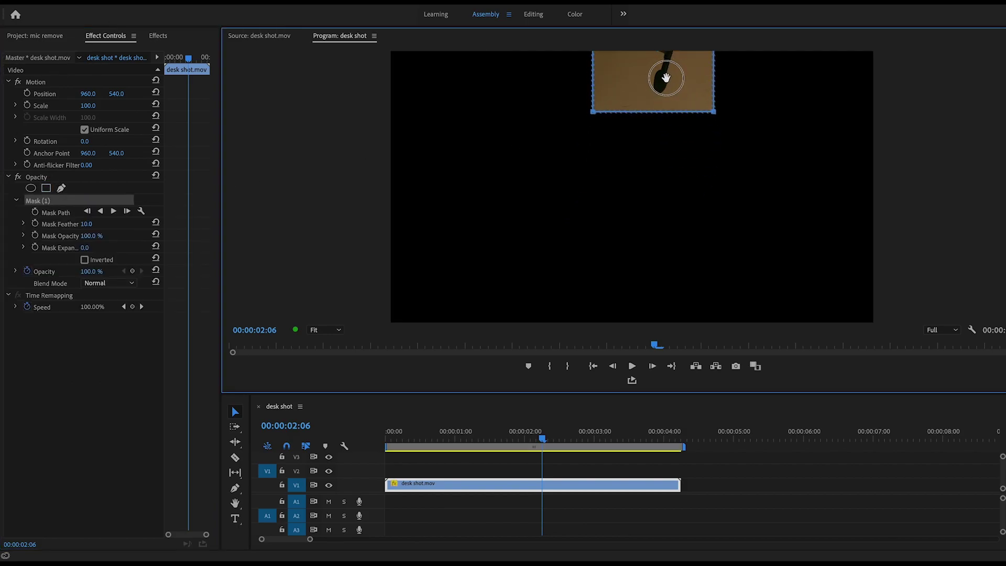
click(324, 329)
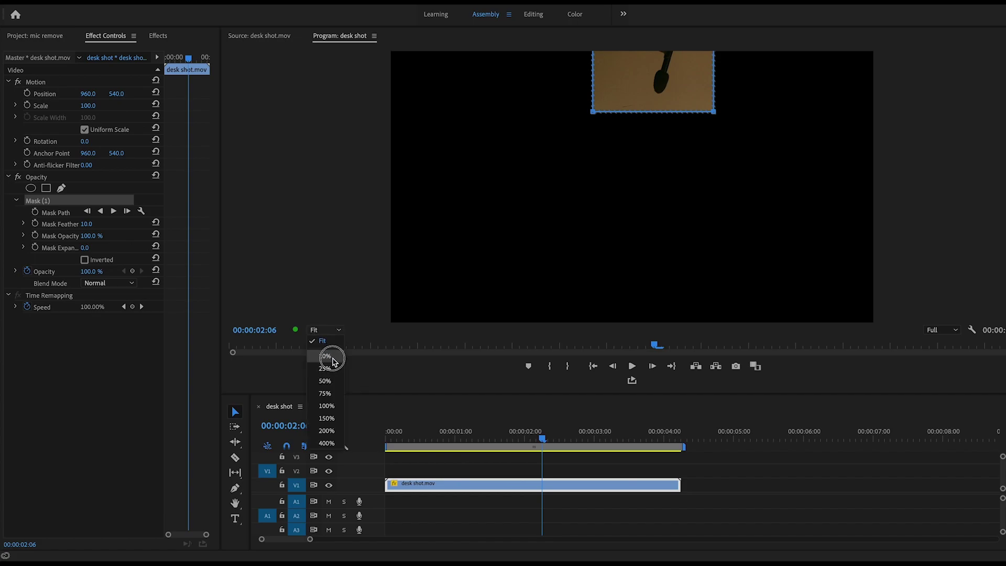
click(330, 382)
drag(610, 137, 579, 129)
drag(679, 147, 702, 140)
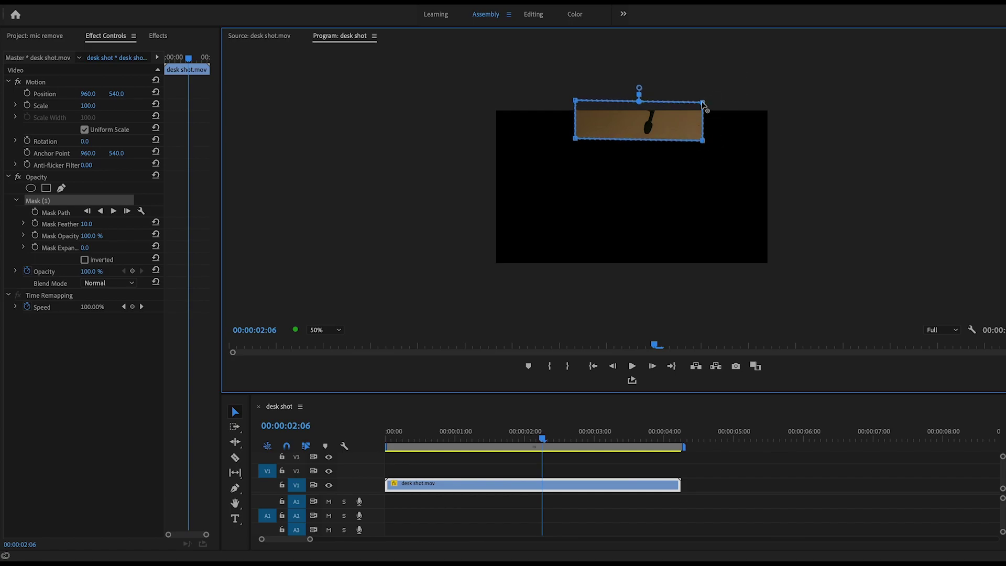
drag(703, 102, 724, 99)
drag(575, 140, 590, 140)
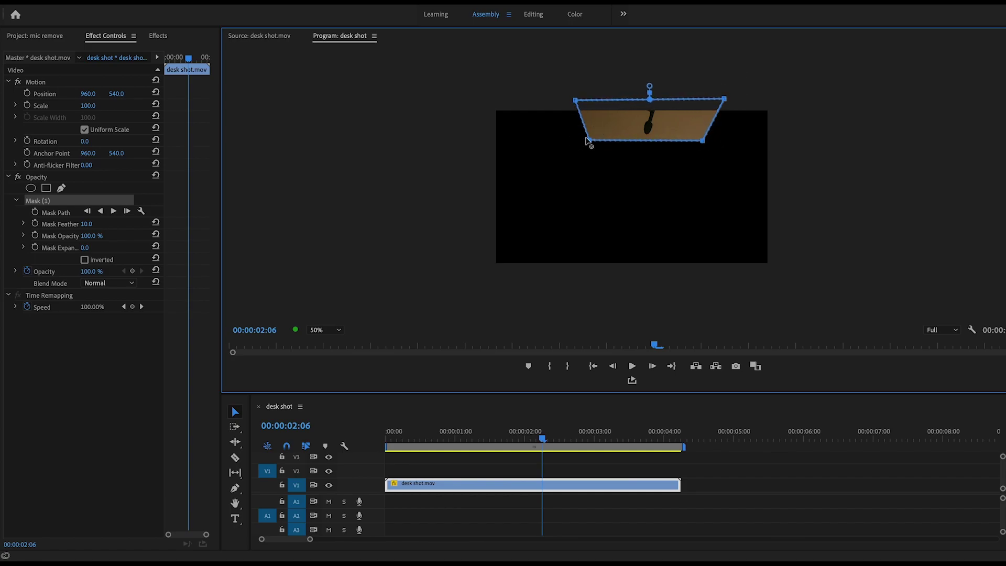
Refine the mask corners so the mic stays covered throughout the clip
click(461, 433)
drag(461, 432, 508, 432)
drag(589, 141, 559, 141)
drag(575, 100, 541, 93)
drag(560, 143, 568, 140)
drag(511, 439, 618, 438)
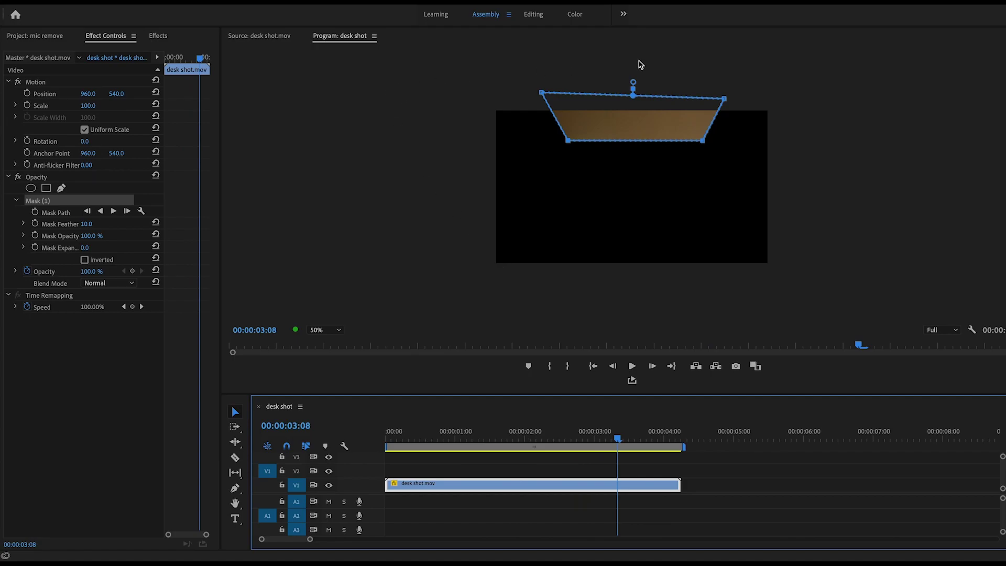
Set the mask feather to 40 and review the softened mask across the clip
drag(635, 81, 633, 77)
click(613, 434)
drag(612, 436, 573, 437)
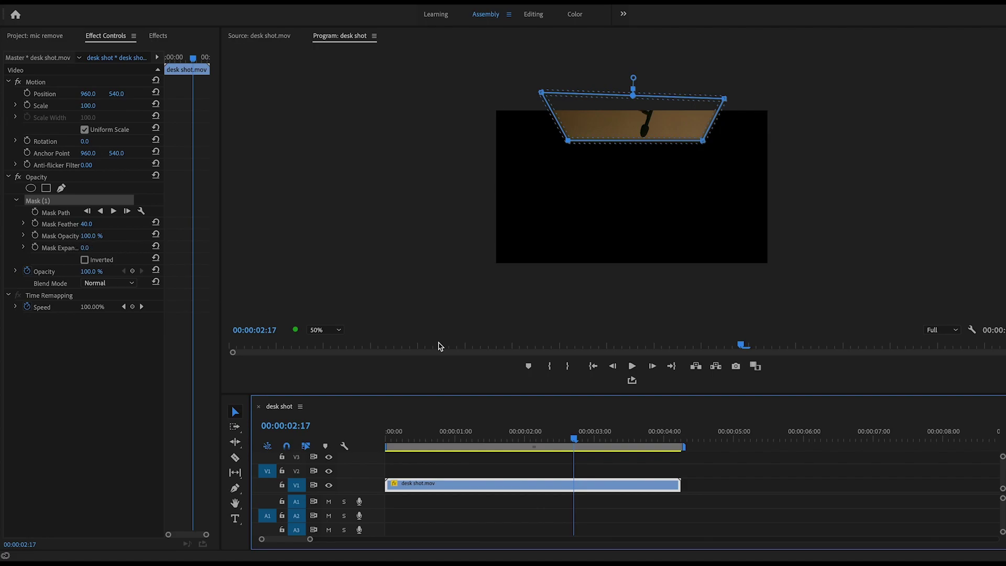
mouse_move(572, 436)
mouse_down()
mouse_move(478, 432)
mouse_move(600, 431)
mouse_move(576, 434)
mouse_up()
Invert Mask (1) so the desk shows with a black gap where the mic was
click(84, 259)
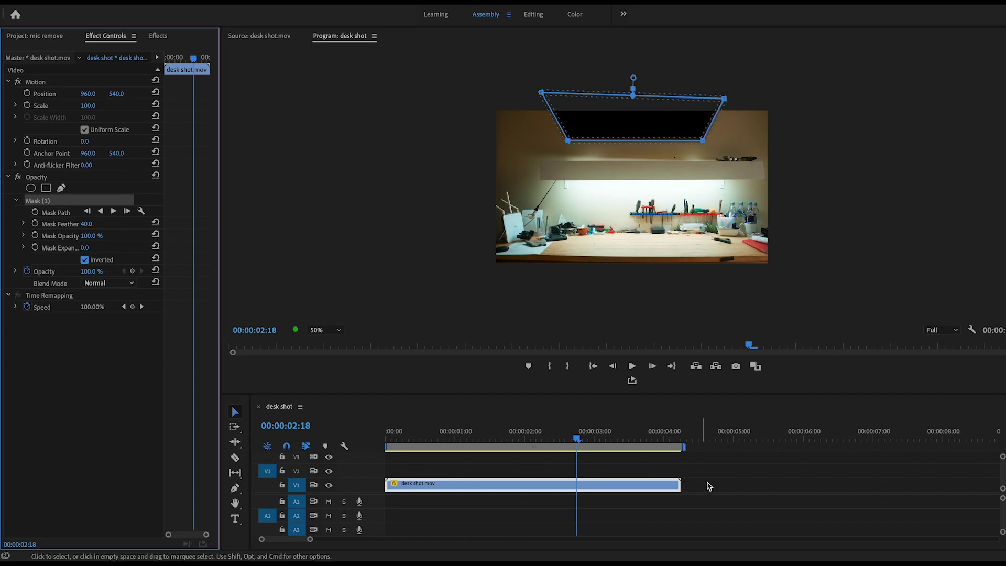
drag(436, 431, 508, 418)
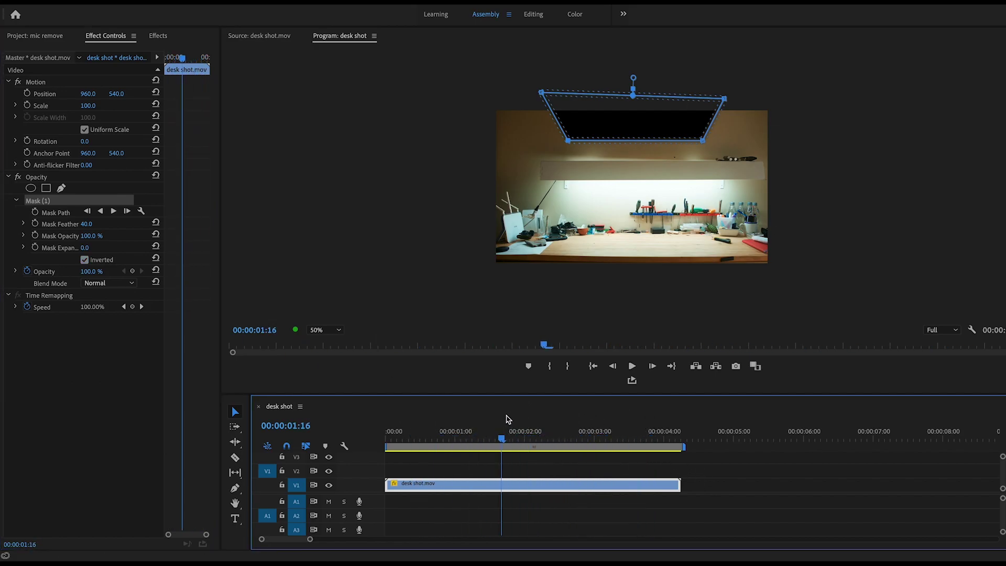
click(180, 394)
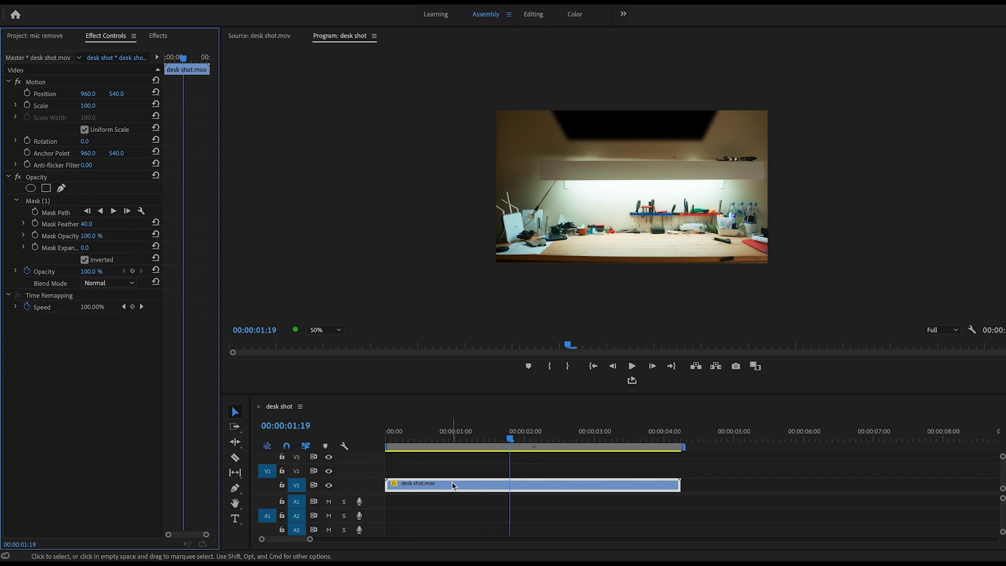
Move the desk shot.mov clip from track V1 up onto V2
click(474, 490)
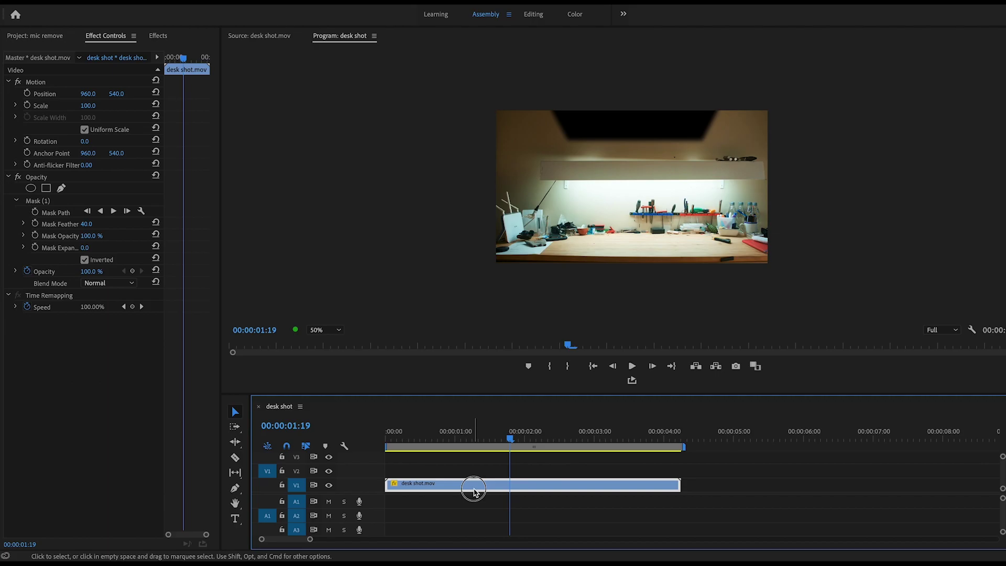
drag(474, 491, 478, 474)
drag(495, 435, 401, 435)
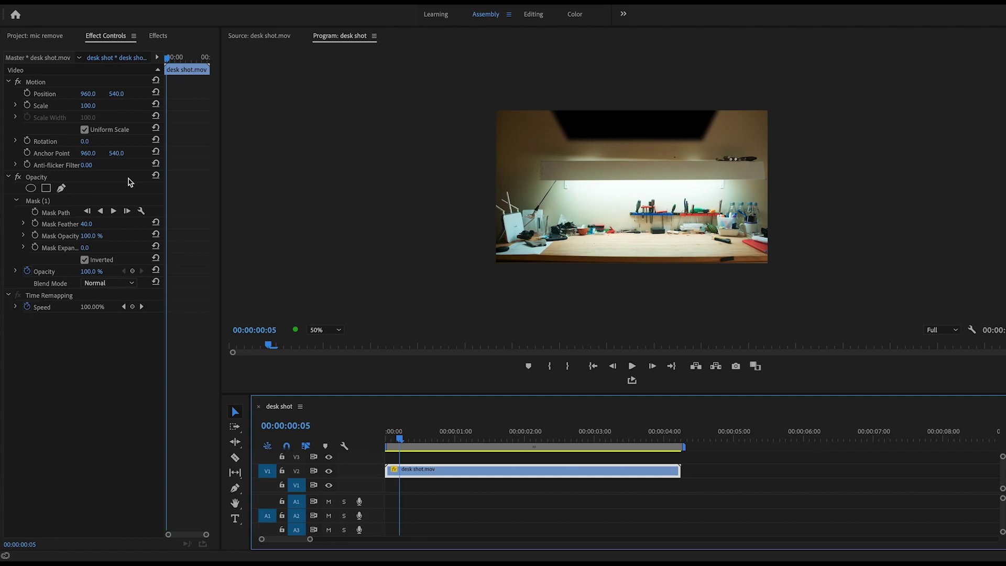
Disable the Opacity effect and export the first frame as a PNG still imported into the project
click(17, 178)
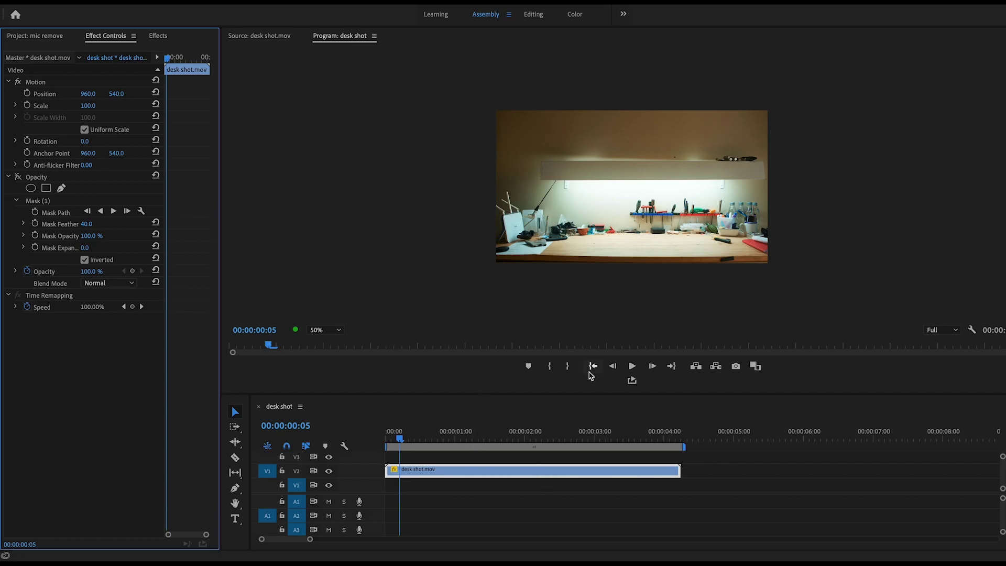
click(519, 418)
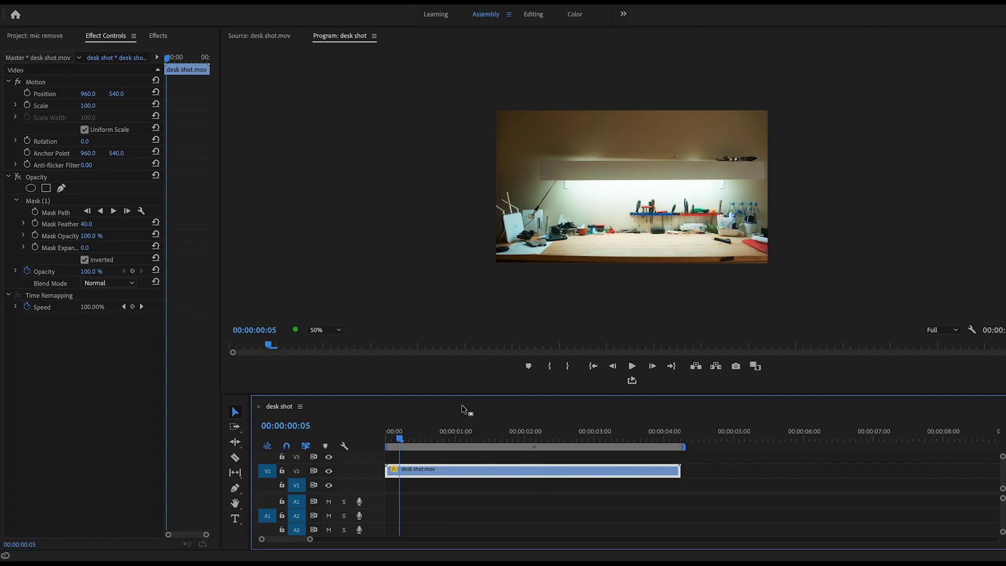
key(Home)
key(shift+ctrl+e)
click(553, 266)
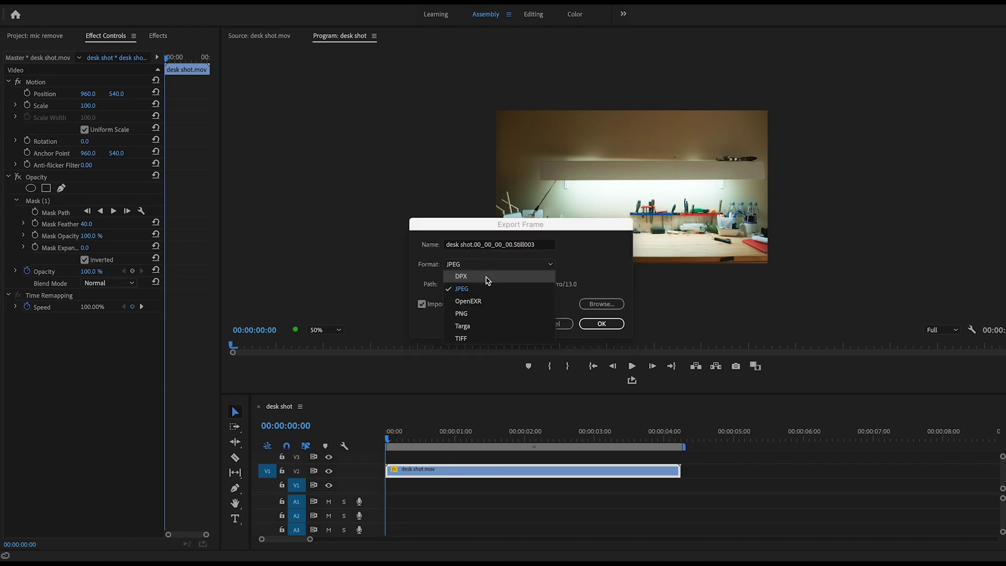
click(461, 313)
drag(600, 230, 473, 174)
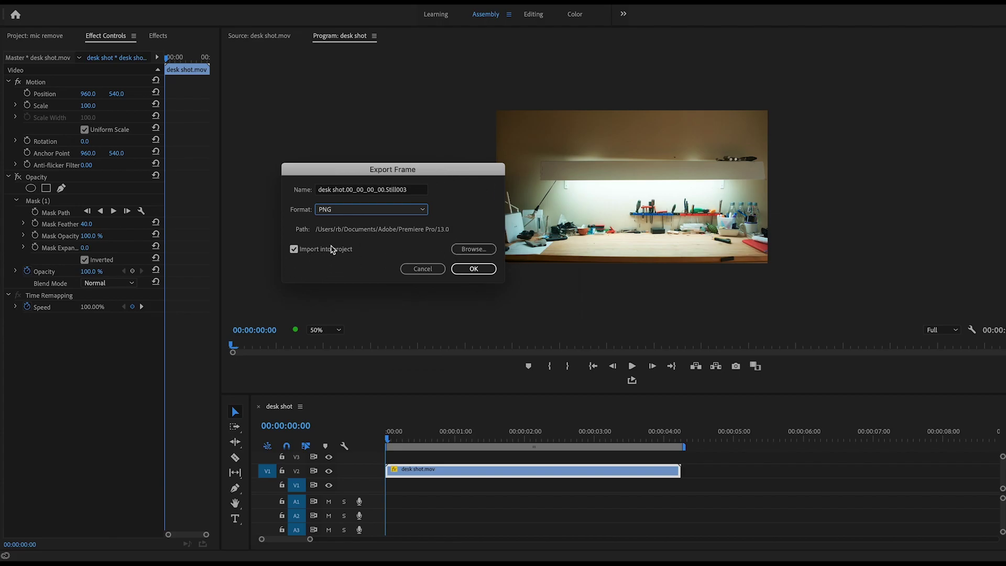
click(488, 274)
click(31, 42)
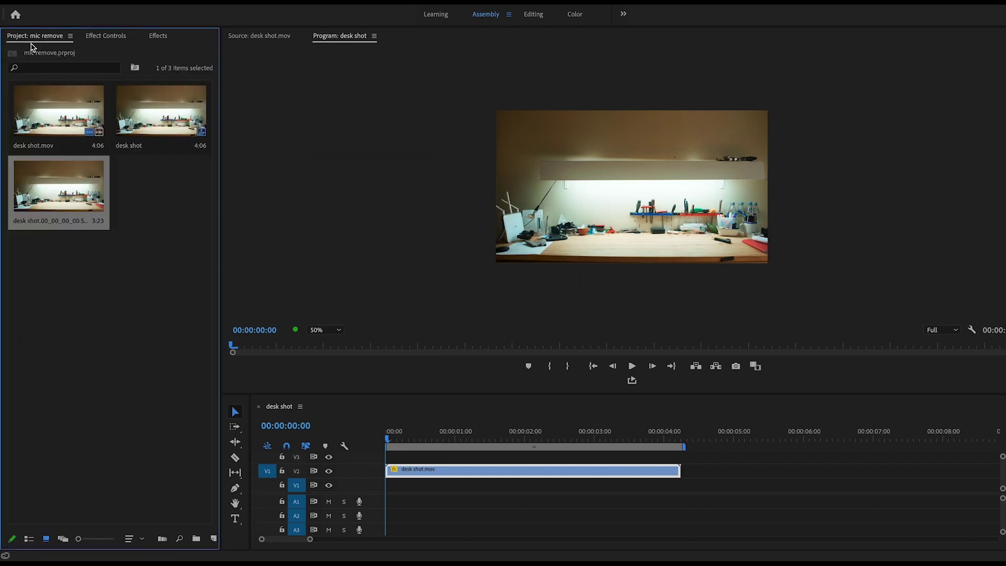
Place the exported still on V1 under the masked clip and extend it to the same length
click(64, 190)
drag(64, 190, 375, 489)
drag(407, 438, 428, 438)
drag(655, 486, 680, 486)
drag(454, 436, 569, 438)
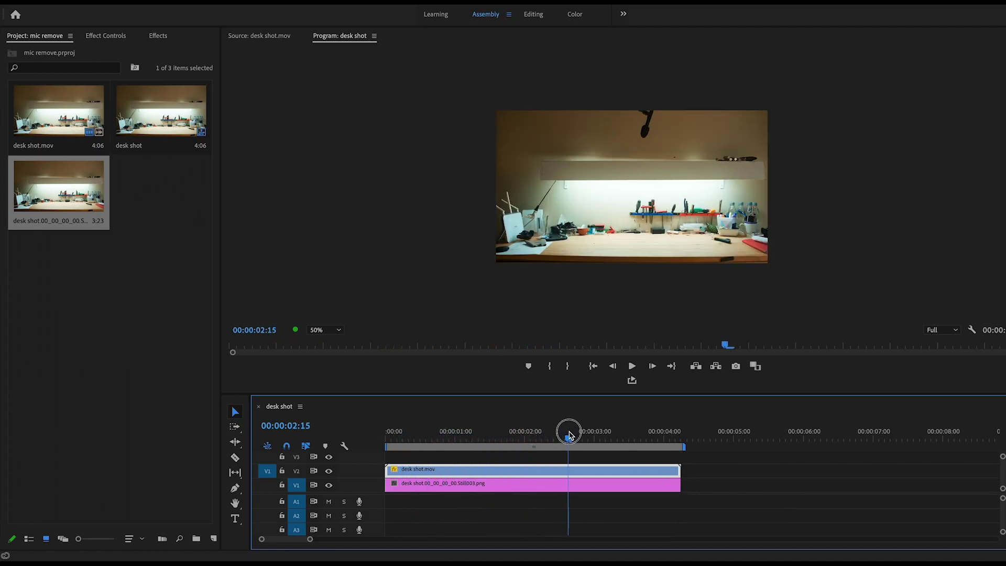
Toggle the V1 and V2 track visibility and scrub to confirm the boom mic is hidden
click(113, 38)
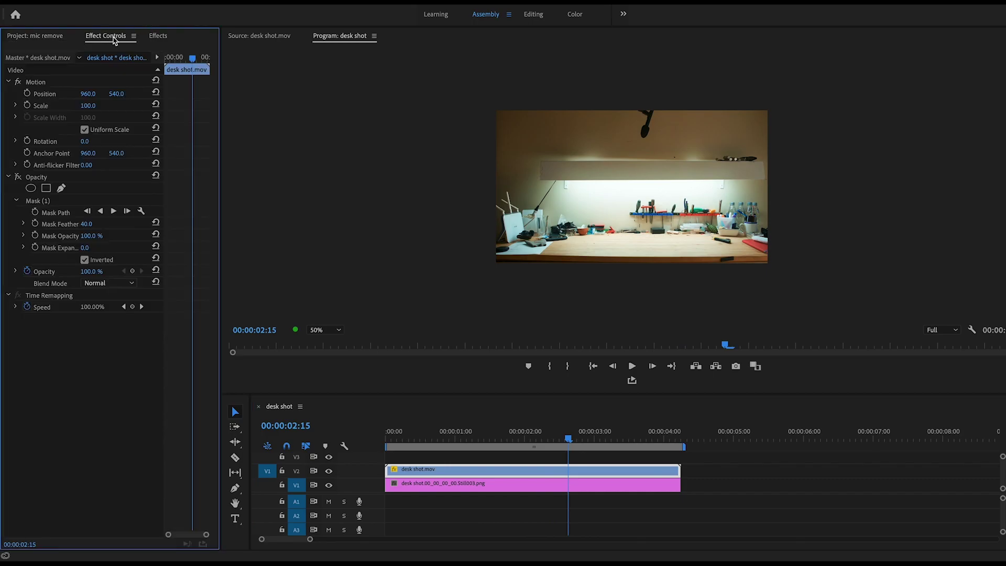
drag(571, 433, 478, 435)
click(328, 485)
click(329, 485)
click(328, 471)
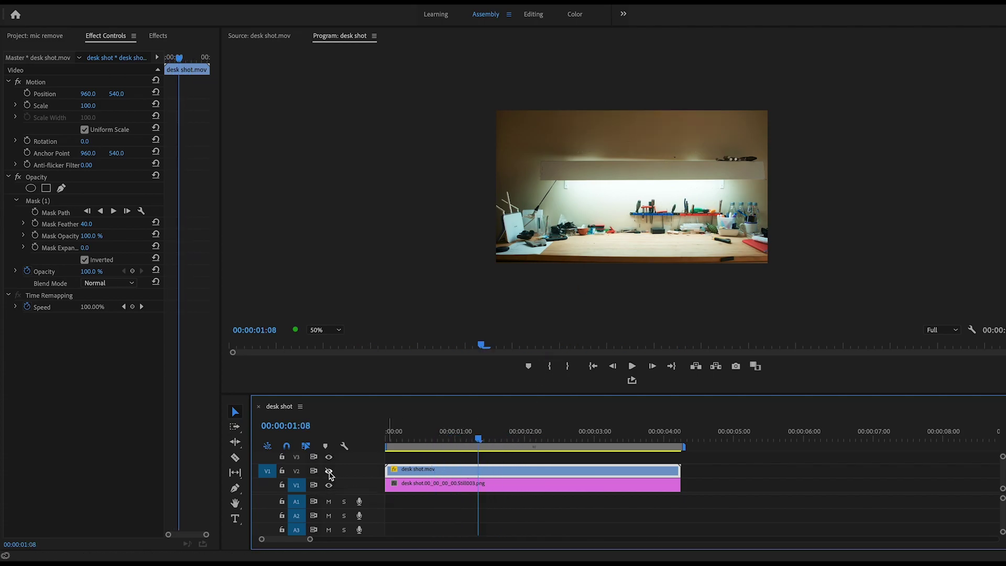
drag(478, 438, 522, 442)
drag(449, 431, 603, 434)
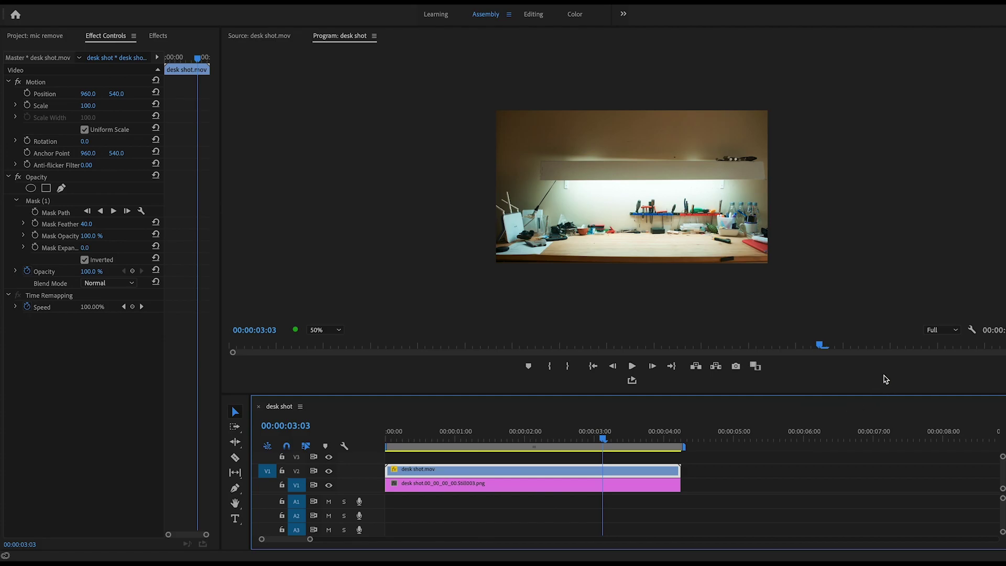
drag(611, 436, 575, 433)
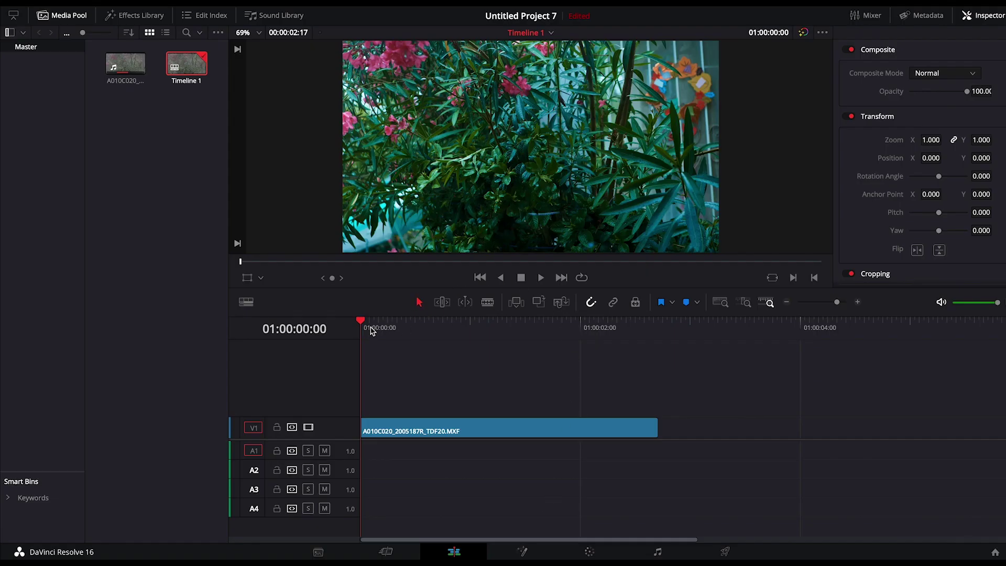
Open A010C020_2005187R_TDF20.MXF on the Color page and add serial node 03 after node 01
drag(370, 321, 617, 325)
click(505, 427)
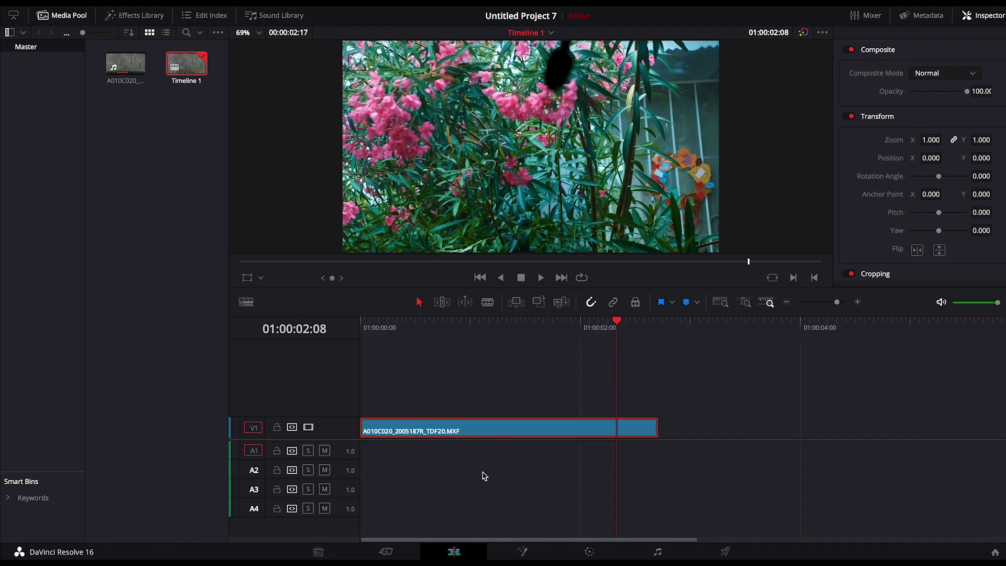
click(590, 551)
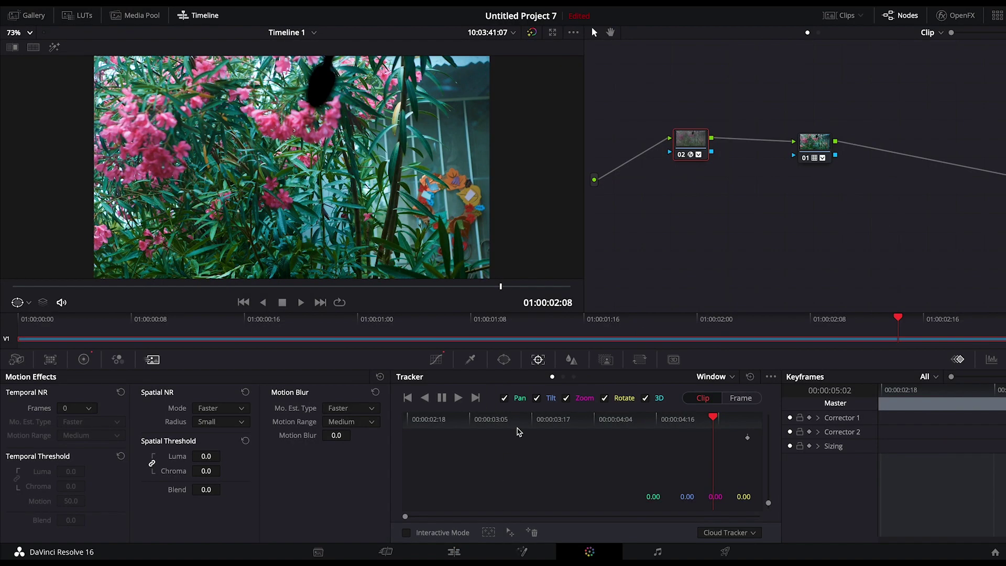
drag(813, 137, 733, 125)
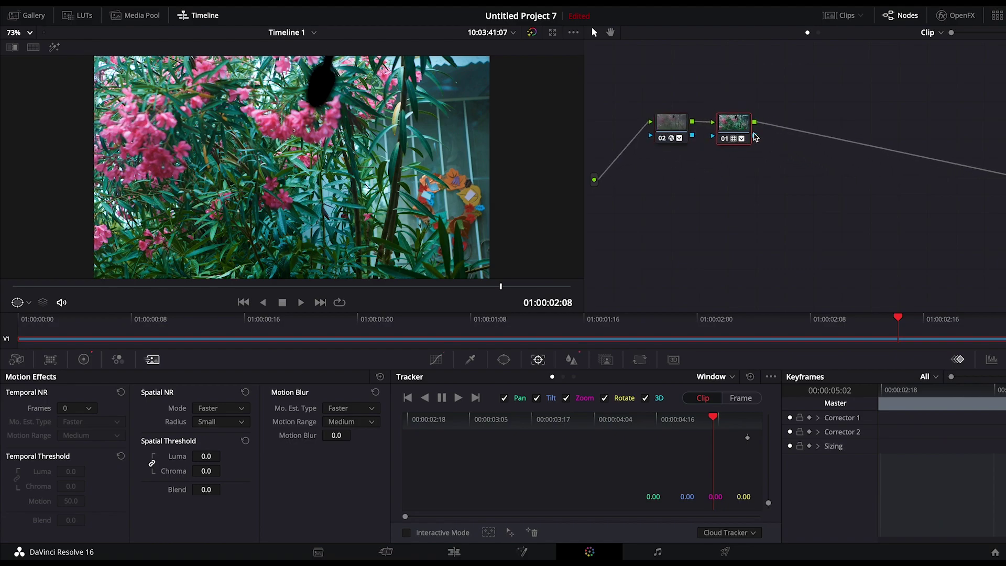
key(alt+s)
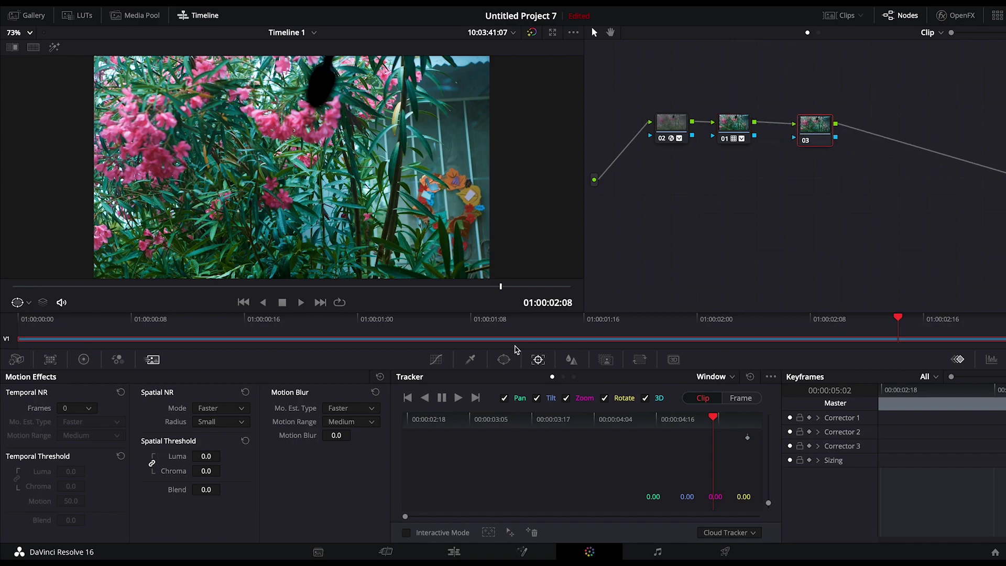
Pick the Pen window tool and move to a frame clearly showing the mic
click(504, 359)
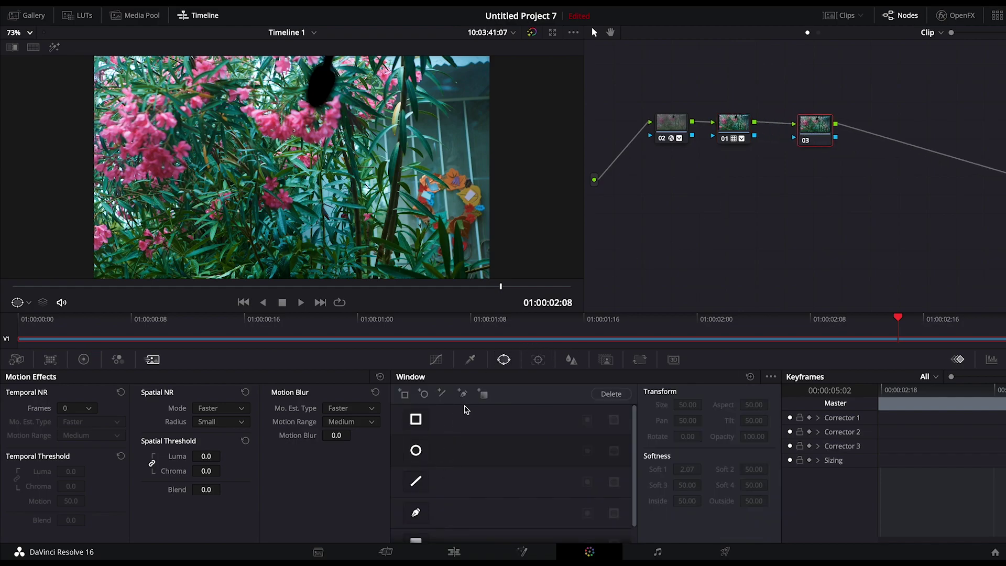
scroll(637, 424, down, 1)
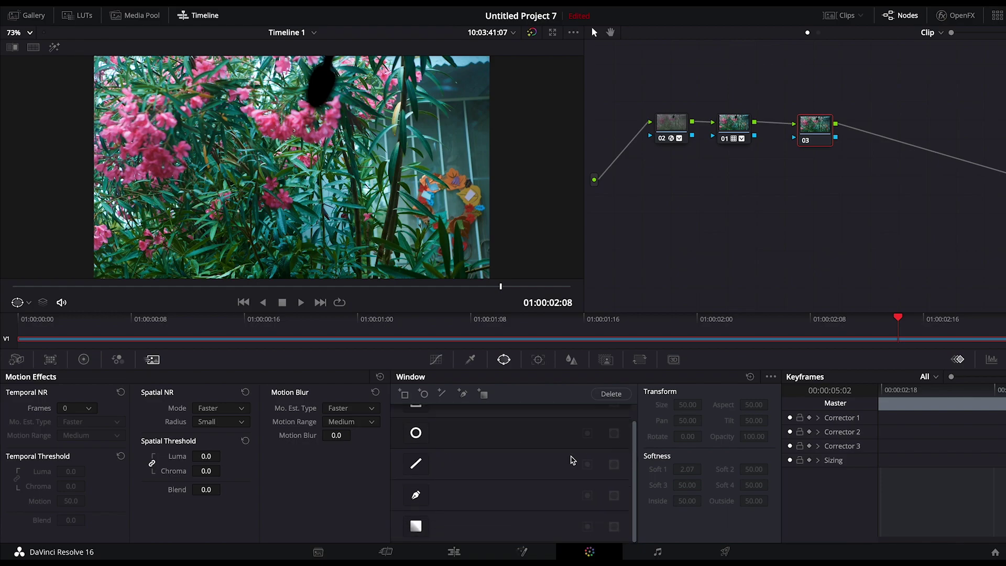
click(416, 495)
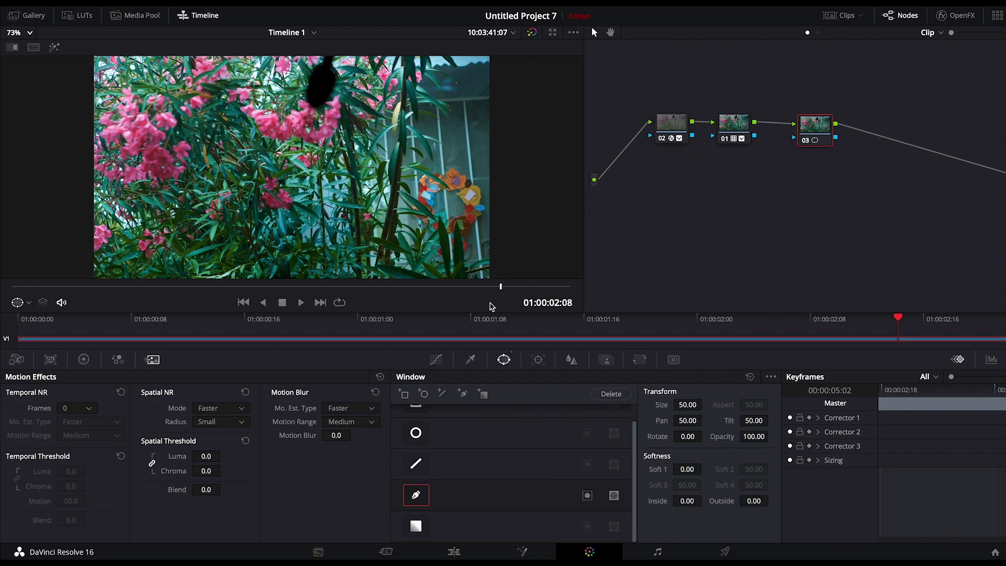
drag(816, 322, 1005, 321)
Draw a closed custom window around the dark mic patch and set Softness Inside to 4.80
click(321, 56)
click(320, 68)
click(299, 81)
click(300, 118)
click(321, 131)
click(344, 114)
click(350, 81)
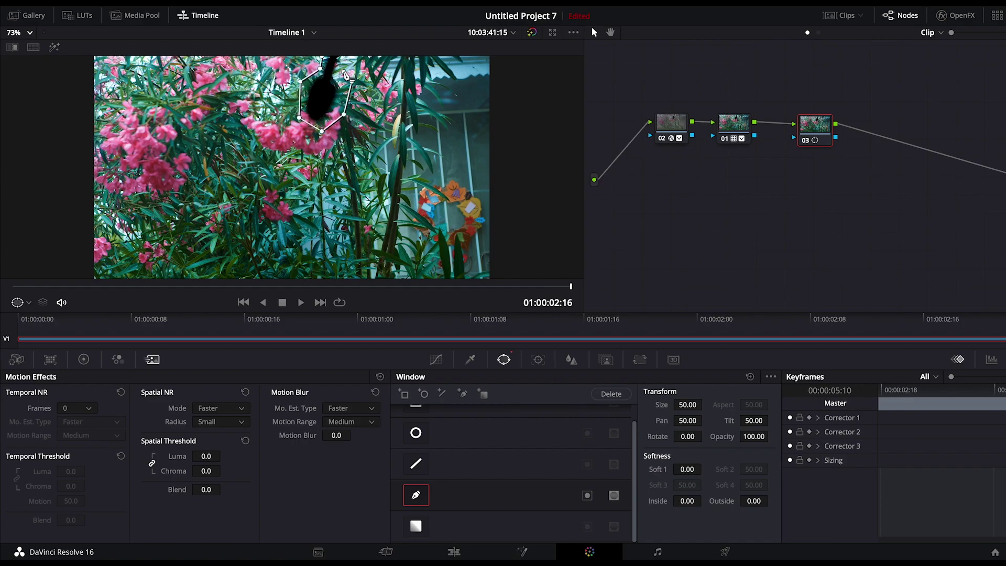
scroll(346, 75, up, 2)
click(346, 64)
click(321, 62)
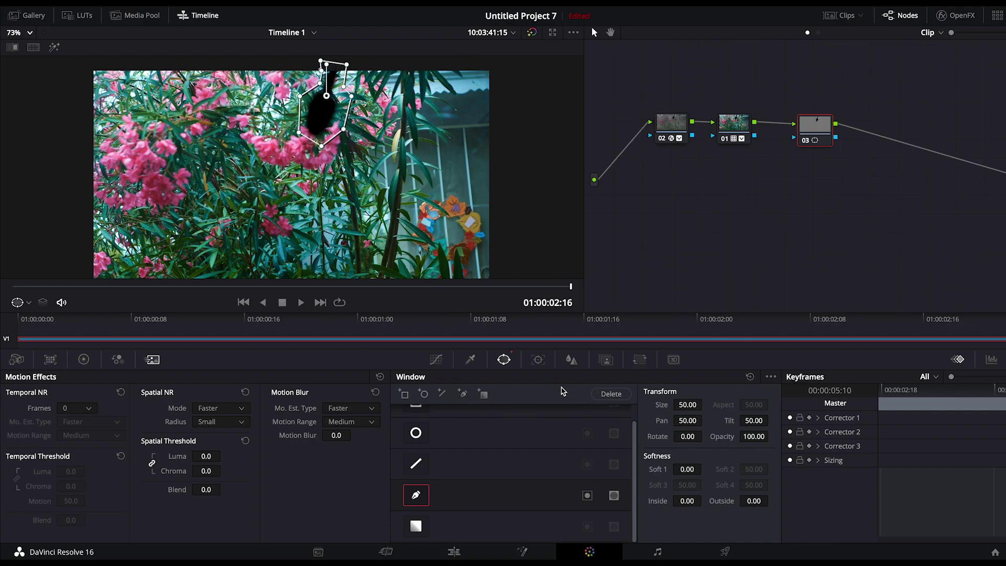
drag(686, 502, 823, 490)
Track node 03's window forward and in reverse, then scrub to check it follows the patch
click(537, 358)
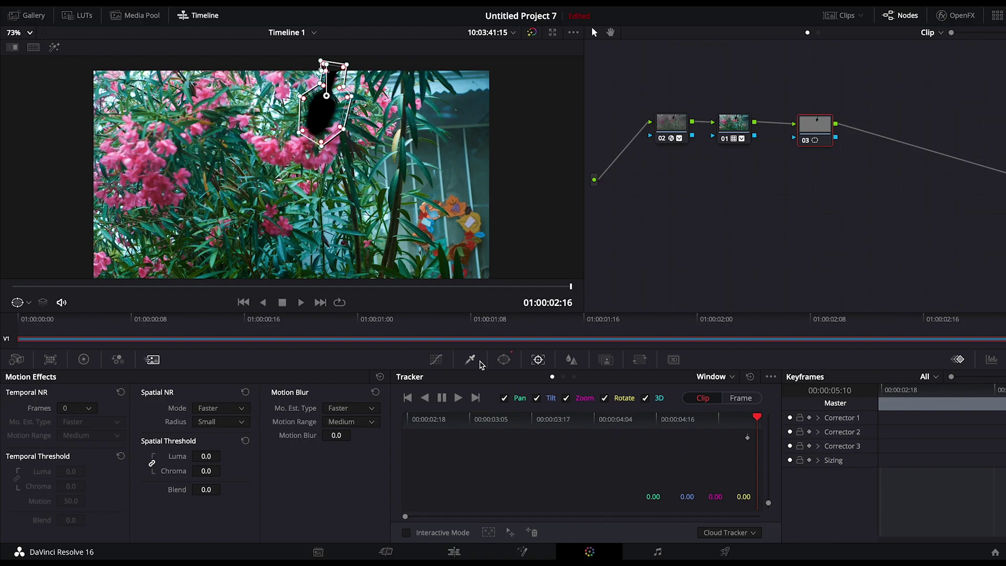
click(461, 398)
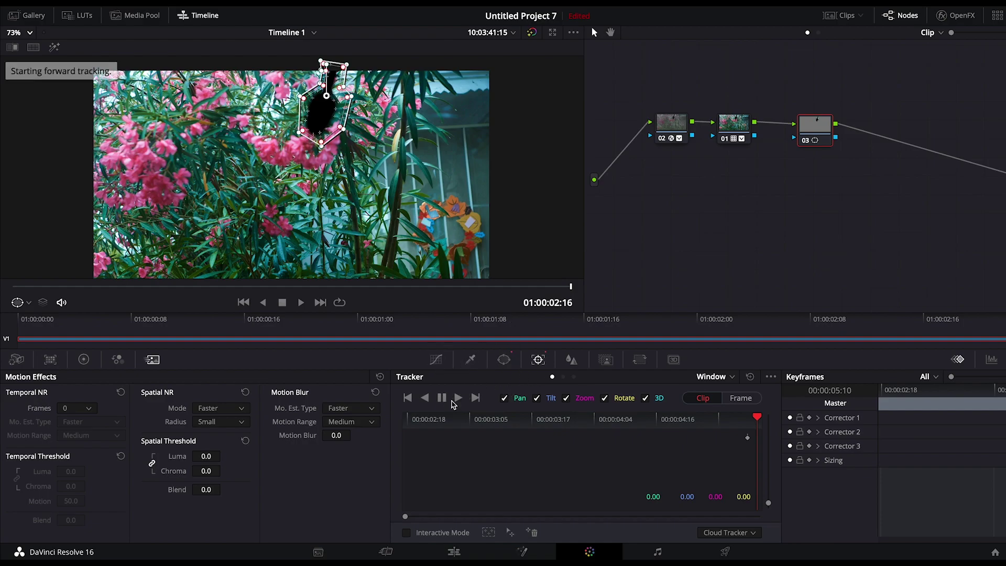
click(425, 398)
click(442, 398)
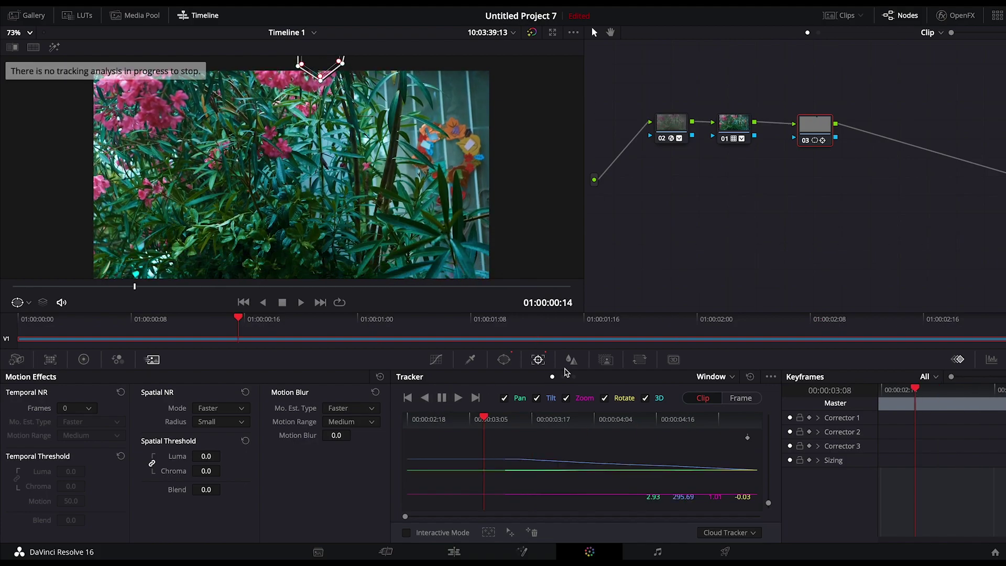
drag(487, 419, 522, 422)
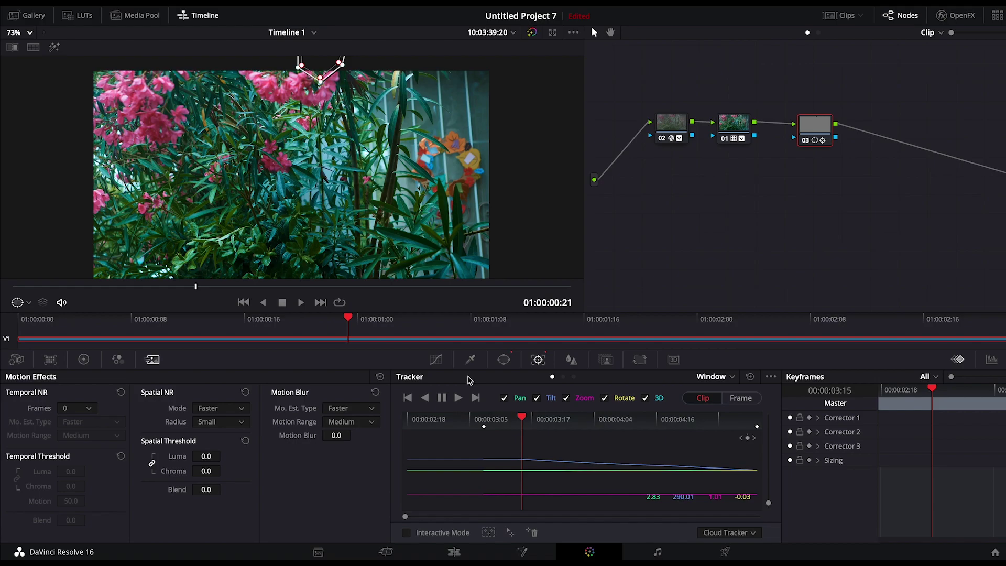
In Frame mode, nudge the window up over the mic and check later frames
click(742, 399)
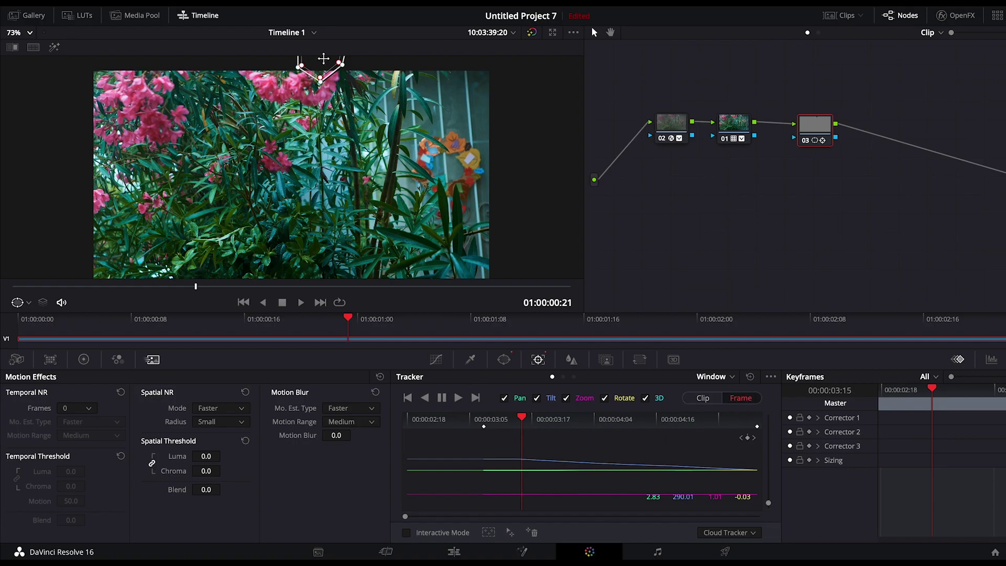
drag(319, 64, 319, 54)
drag(523, 419, 675, 422)
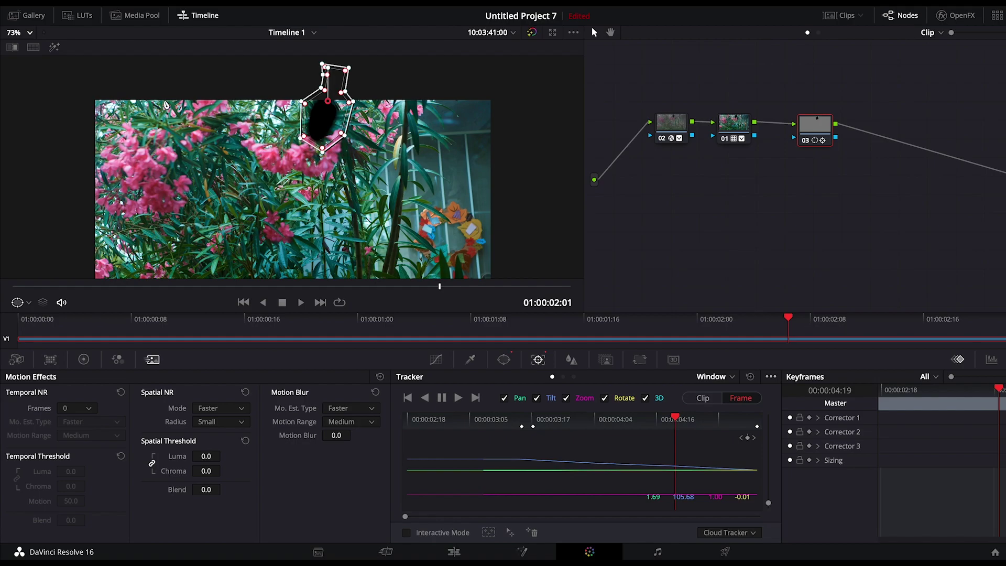
click(11, 32)
click(16, 62)
Add an alpha output to the node graph and connect node 03's key to it
right_click(947, 193)
right_click(894, 195)
click(943, 229)
drag(835, 138, 1002, 194)
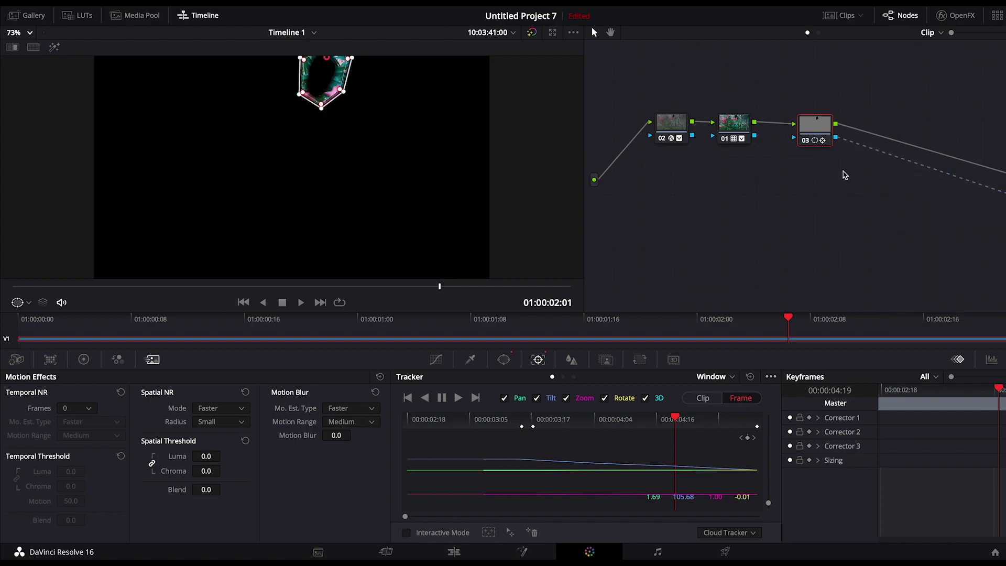
Invert node 03's key output to cut a hole over the mic, then check it on the Edit page
click(639, 359)
click(605, 360)
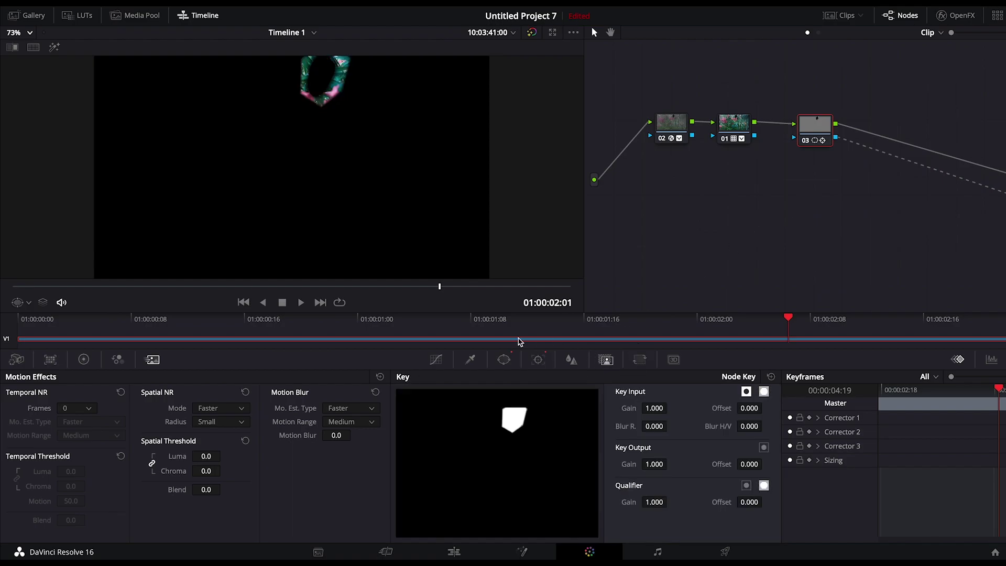
click(764, 447)
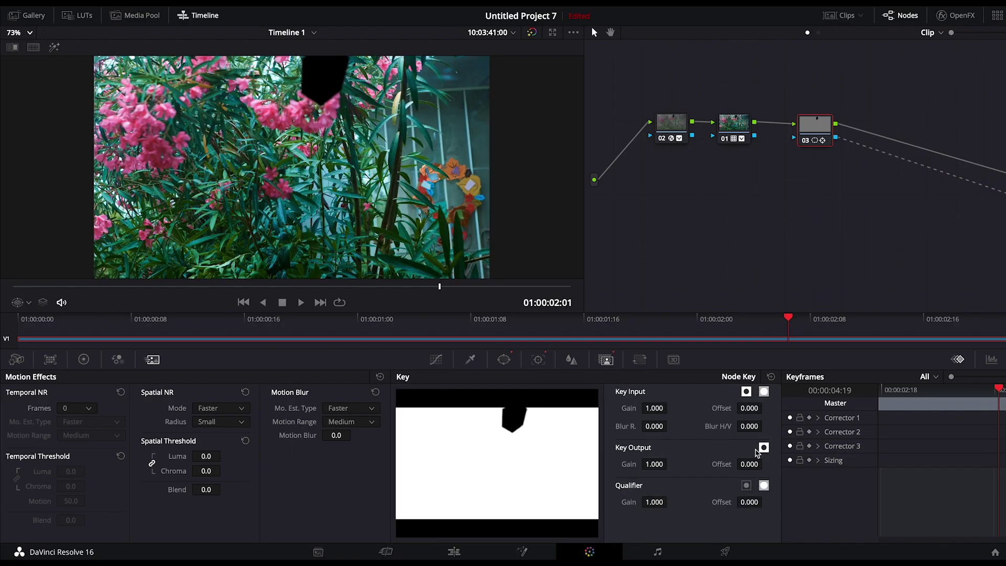
drag(754, 320, 898, 314)
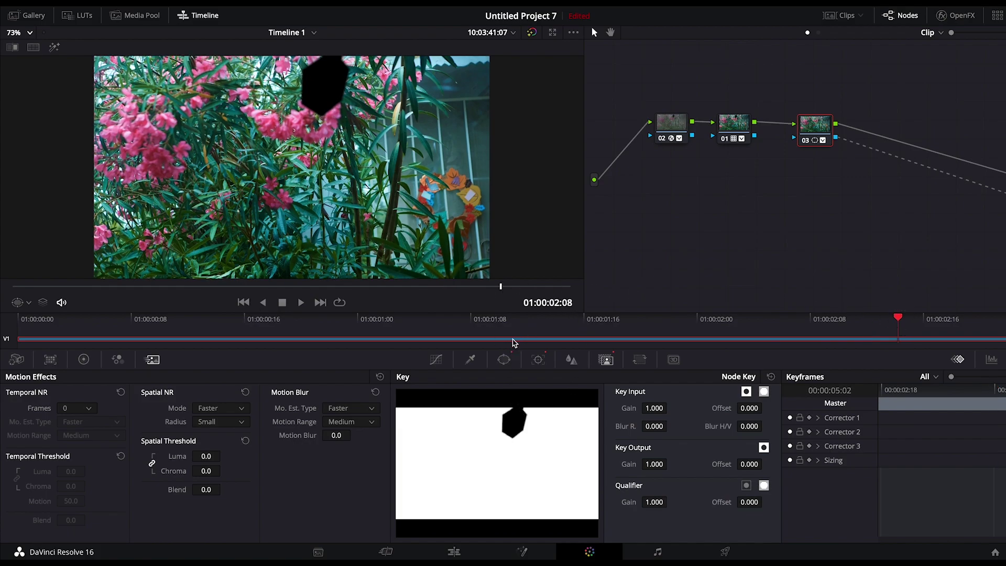
click(454, 551)
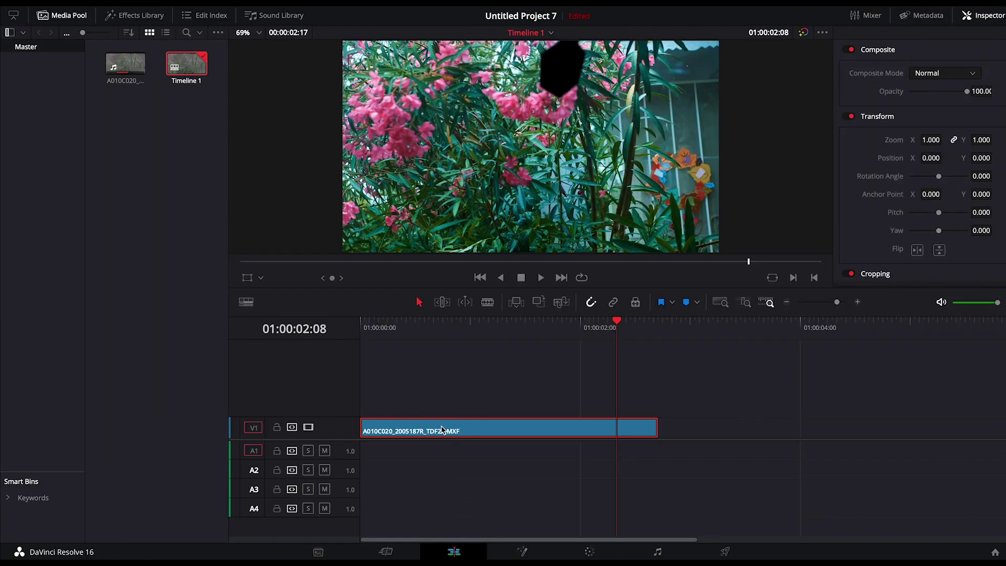
Copy the A010C020 flower clip onto a new V2 track above V1, then return to Color
mouse_move(440, 433)
mouse_down()
mouse_move(439, 416)
mouse_move(429, 432)
mouse_up()
drag(461, 431, 462, 411)
click(543, 323)
mouse_move(531, 325)
mouse_down()
mouse_move(438, 321)
mouse_move(573, 324)
mouse_move(451, 330)
mouse_move(547, 325)
mouse_up()
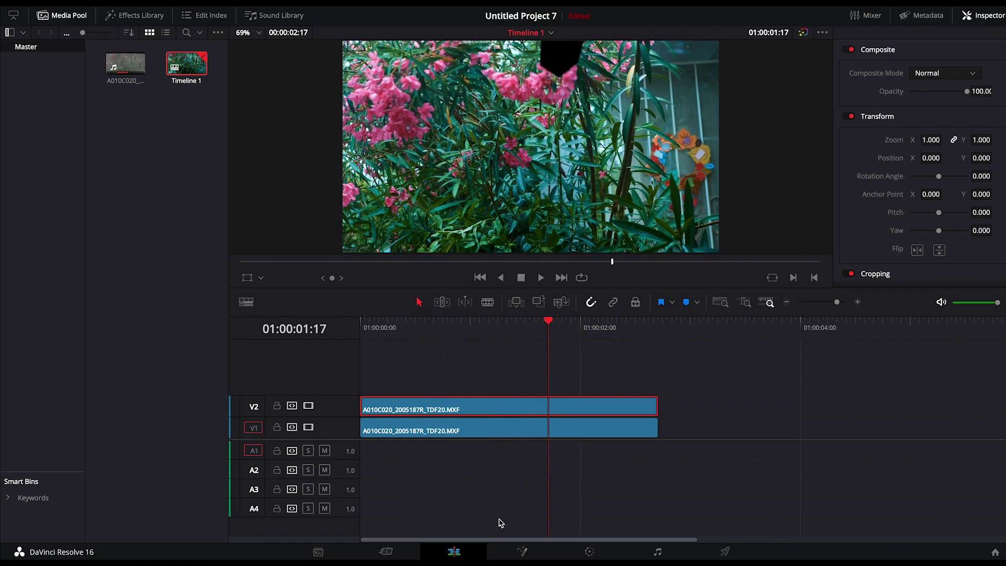
click(590, 551)
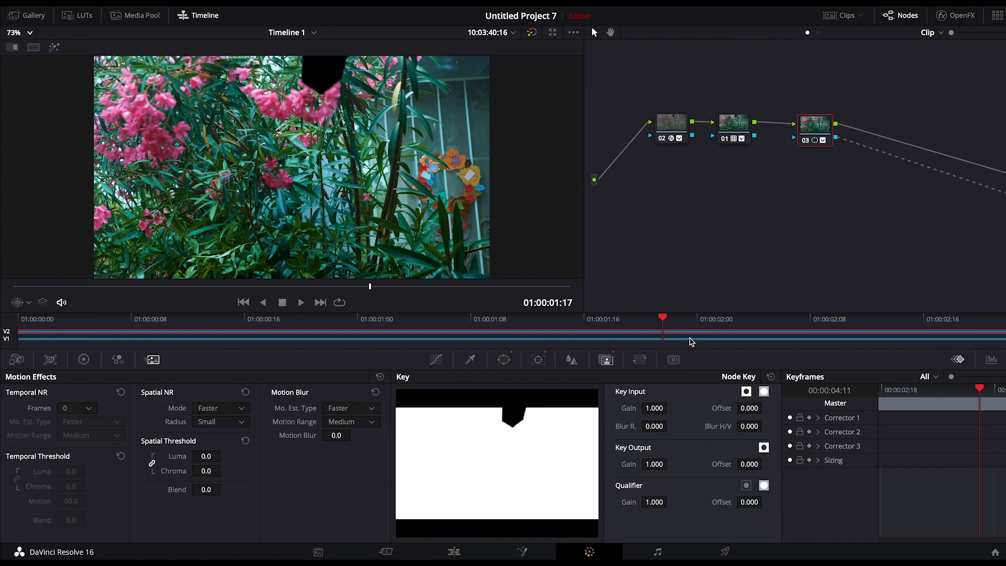
Delete mask node 03 from the lower clip copy's node graph
key(Home)
drag(816, 122, 816, 137)
key(Delete)
Select node 01, move to a frame showing the mic, and bring up Input Sizing
drag(736, 128, 762, 131)
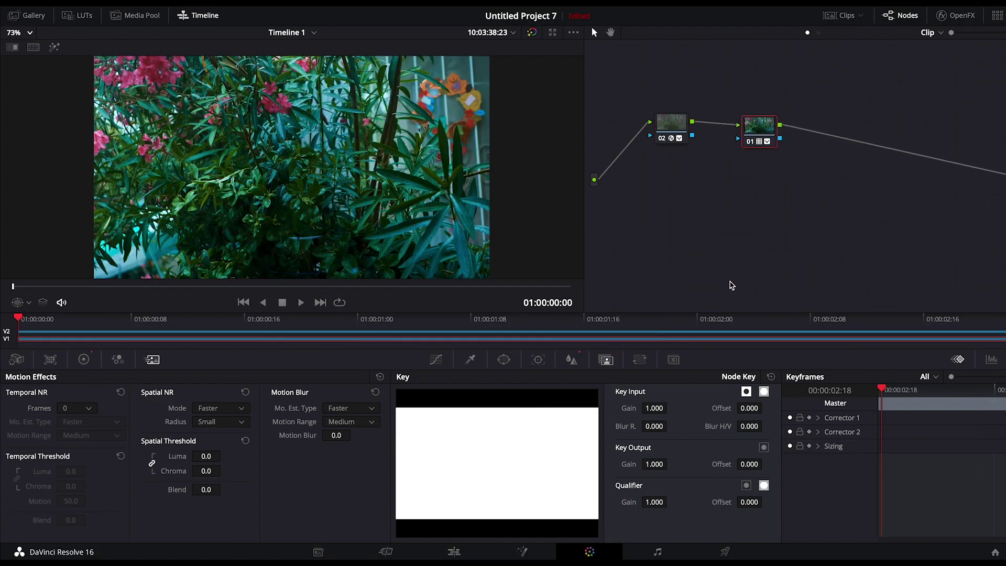
click(844, 319)
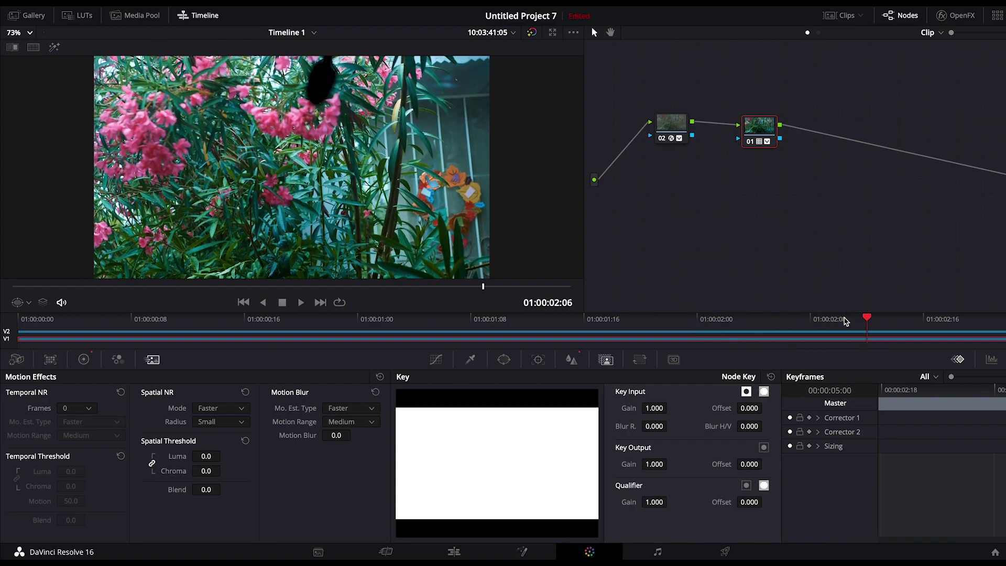
click(571, 359)
click(606, 359)
click(639, 359)
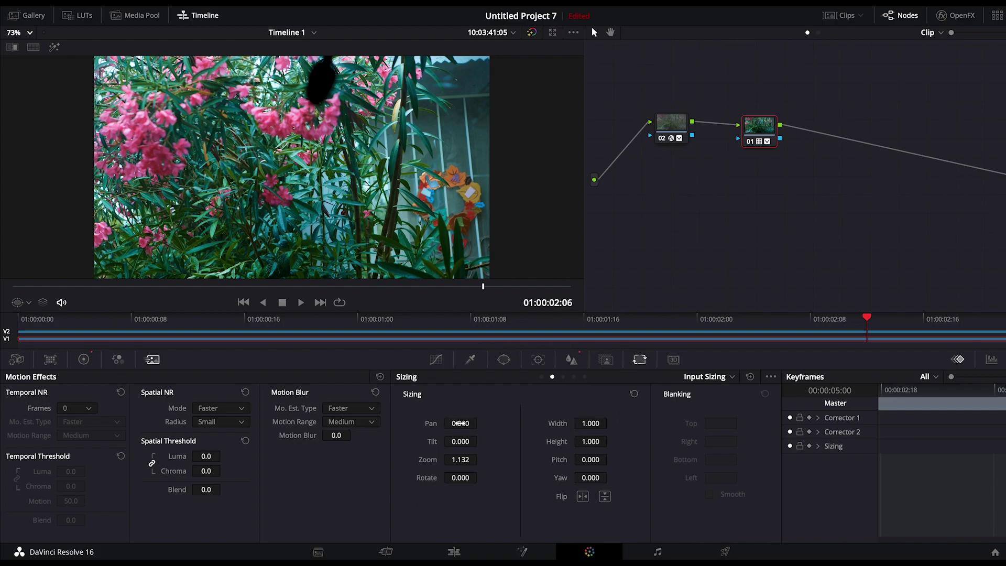
Shift the lower copy to Pan 350.5 and Tilt -13, then scrub to check the patch
drag(465, 423, 899, 452)
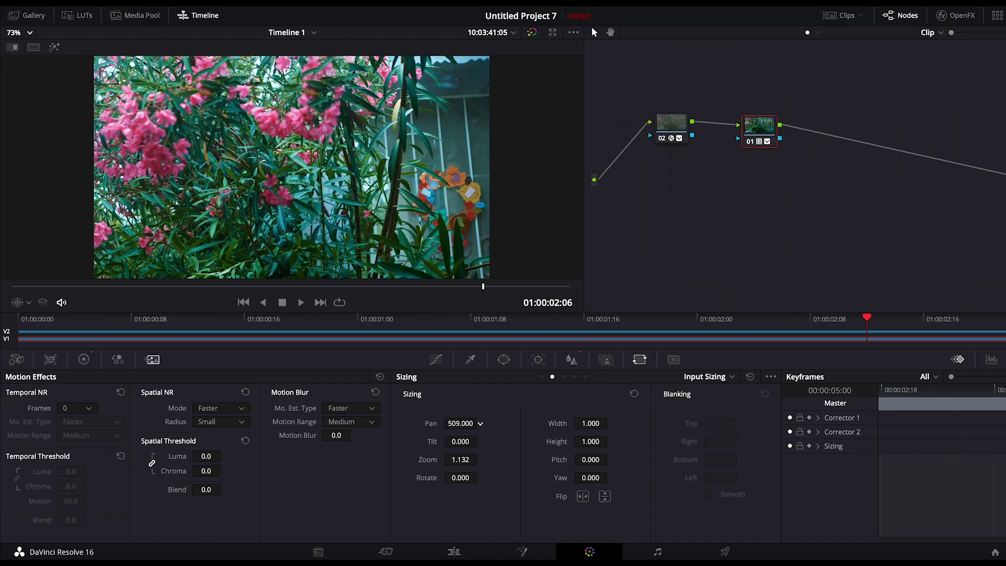
drag(977, 460, 677, 436)
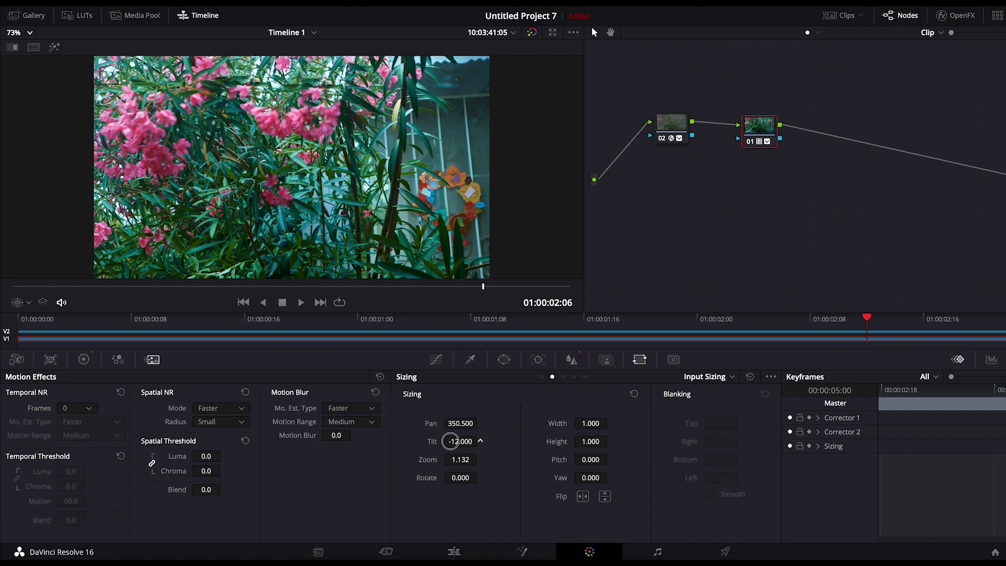
drag(841, 320, 449, 326)
drag(275, 331, 225, 332)
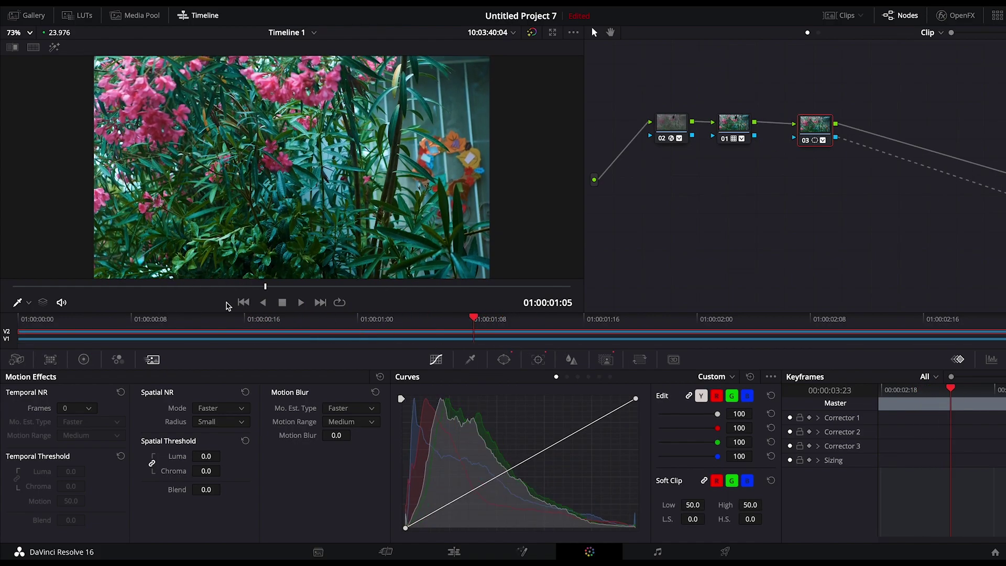
Play the flower shot in the enlarged viewer to confirm foliage hides the mic
key(alt+f)
key(space)
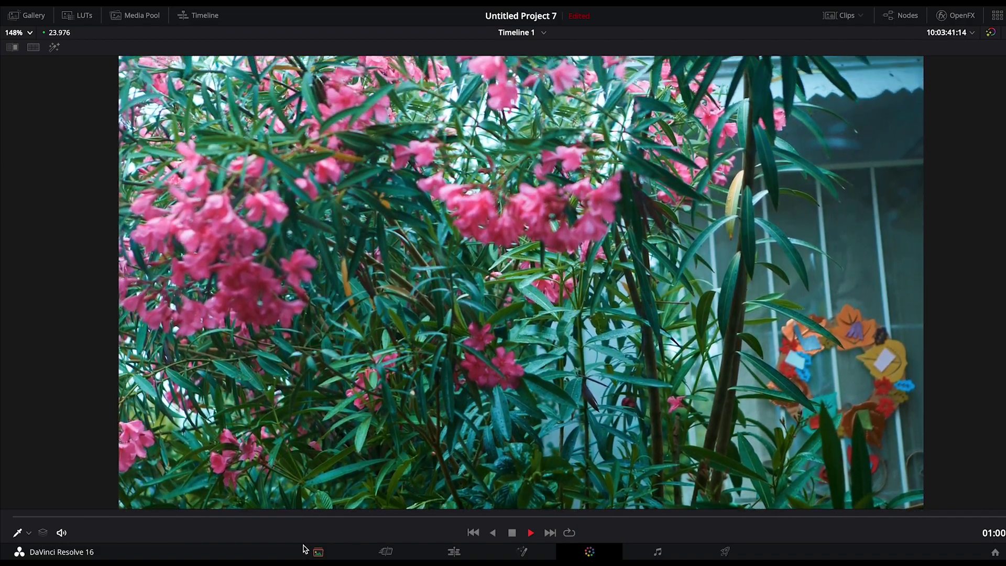
key(space)
key(space)
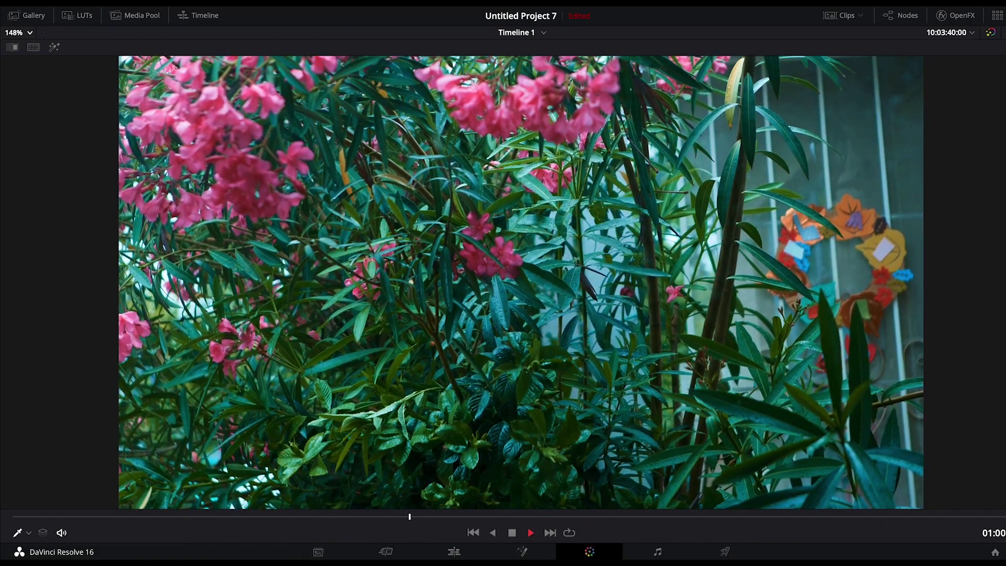